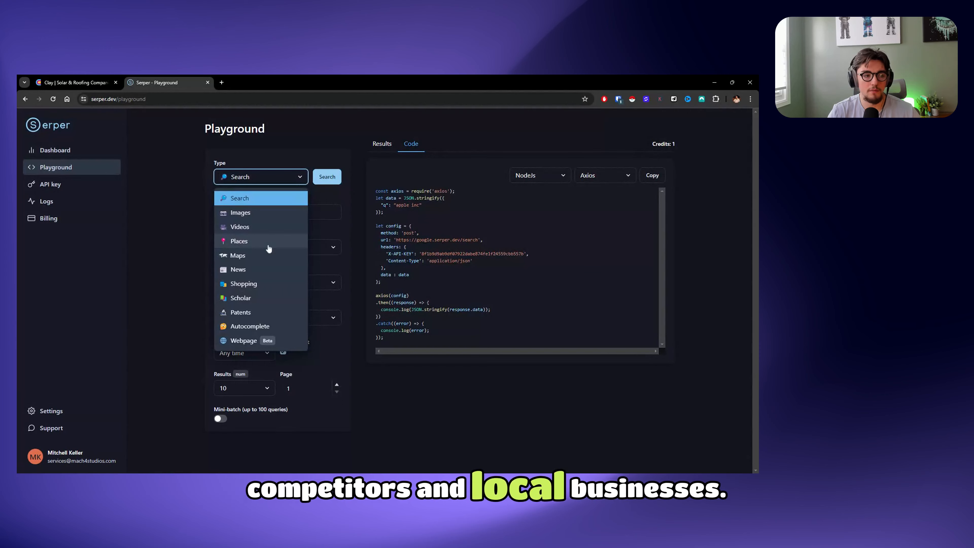
Switch to the Solar & Roofing Companies NA table in Clay and open the Prospect Search column's HTTP API settings for review.
click(75, 82)
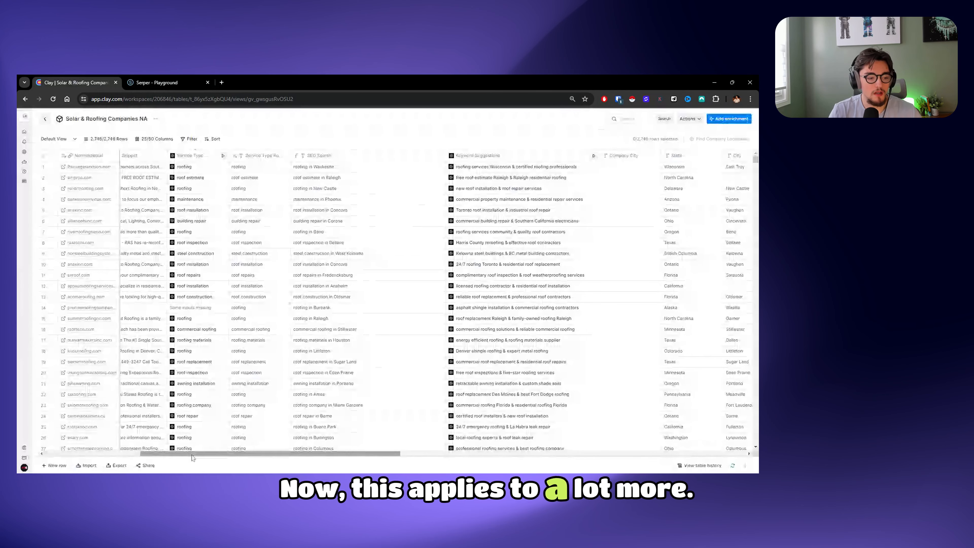
drag(231, 456, 129, 456)
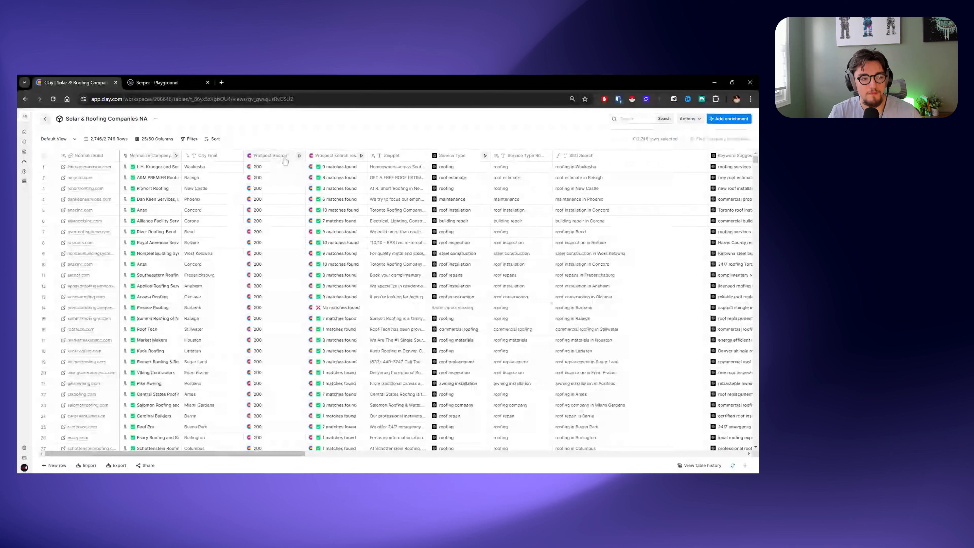
click(266, 167)
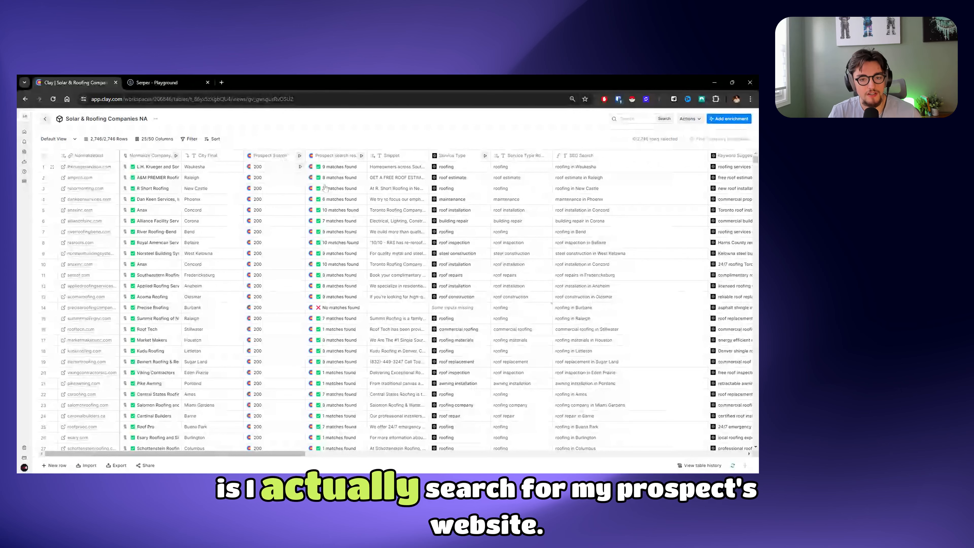
click(268, 158)
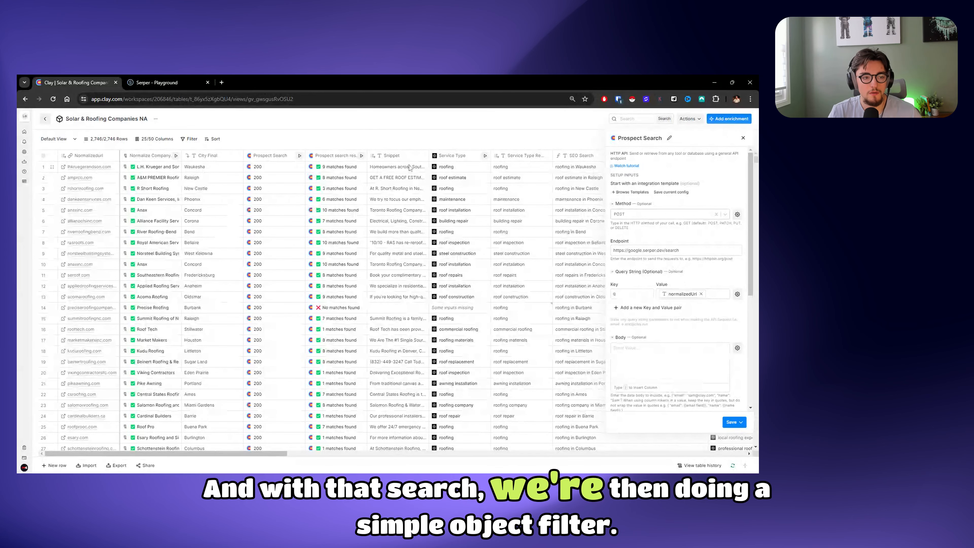
Open the Prospect search results column's settings and review its array, filter field, filter mode and value inputs.
click(340, 158)
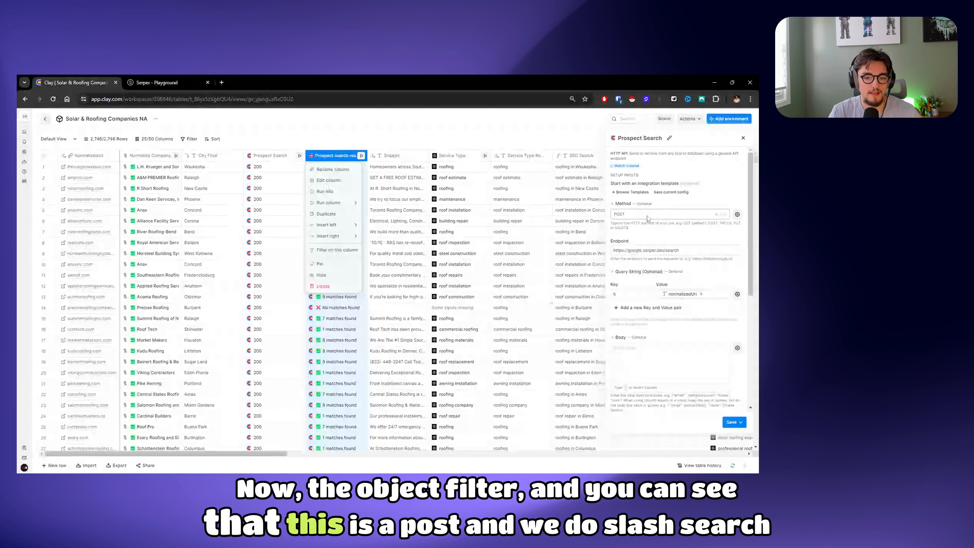
click(326, 181)
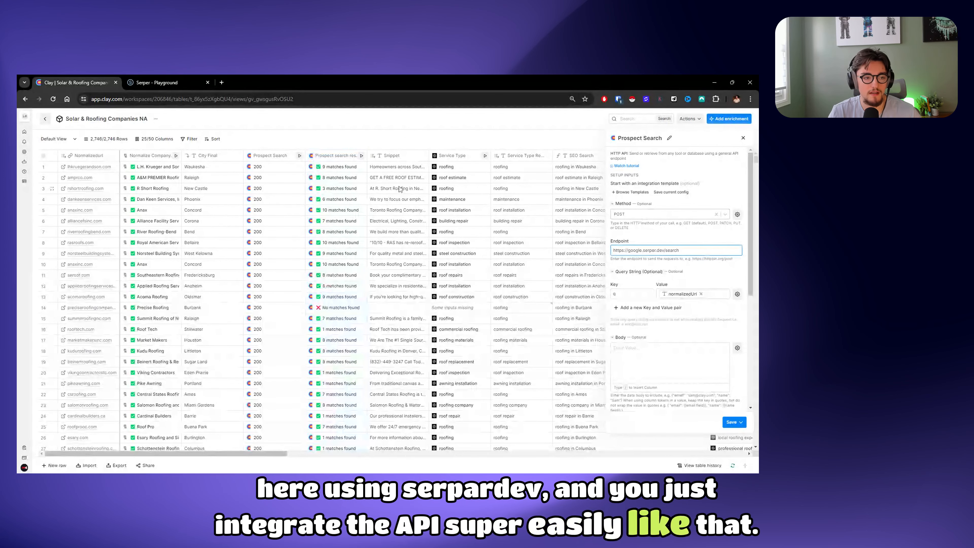
click(347, 157)
click(328, 181)
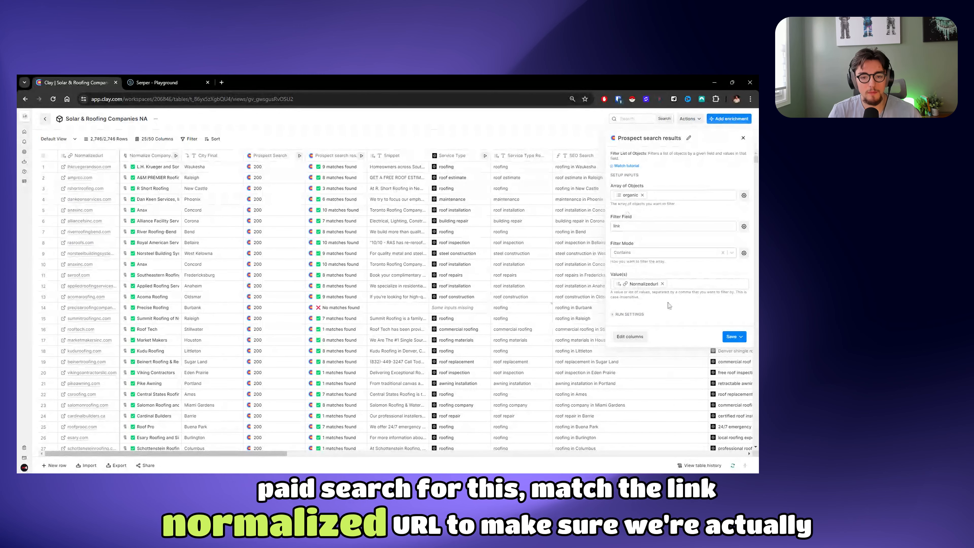
mouse_move(643, 284)
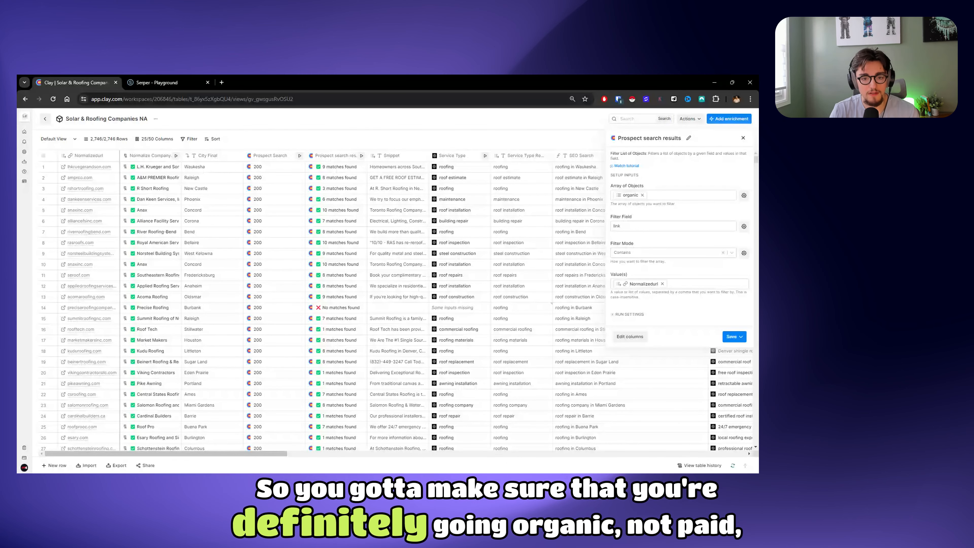
mouse_move(624, 198)
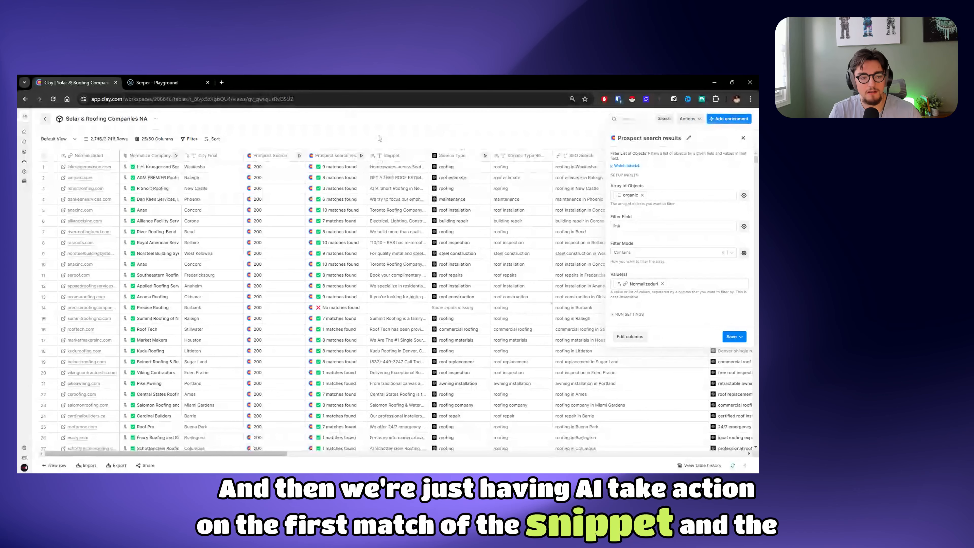
Check the first row's service type response and row 14's snippet, and close the column settings.
click(513, 169)
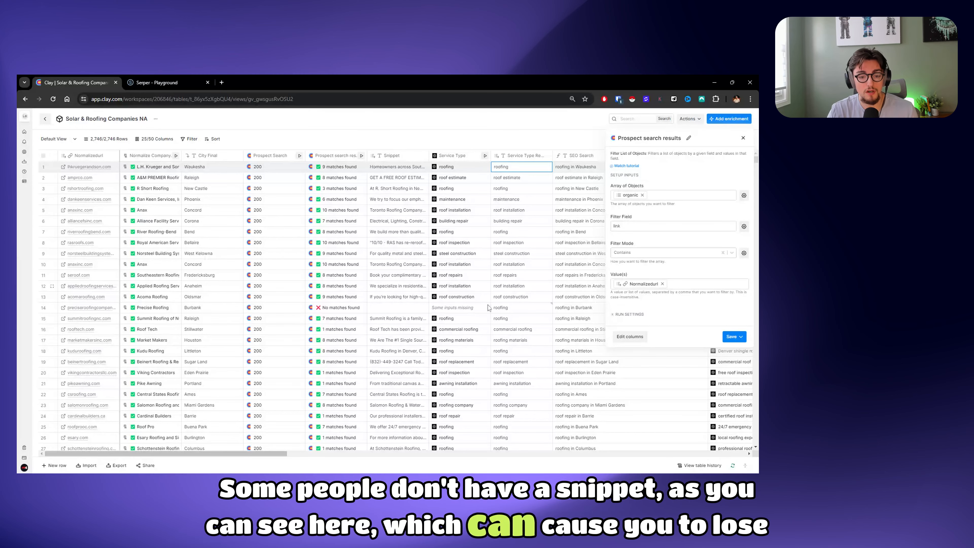
click(393, 310)
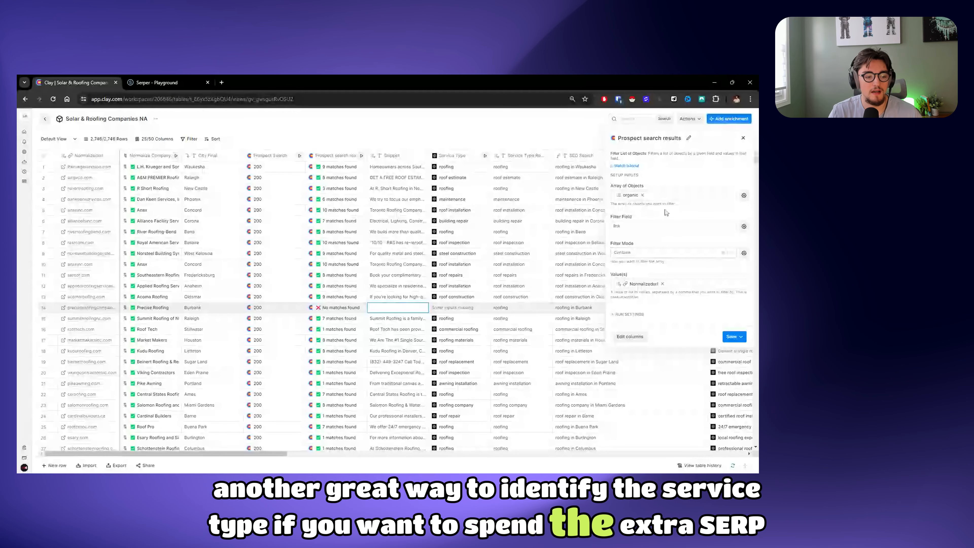
click(743, 138)
Inspect the service-and-city queries in the SEO Search column for several of the first rows.
drag(268, 453, 321, 457)
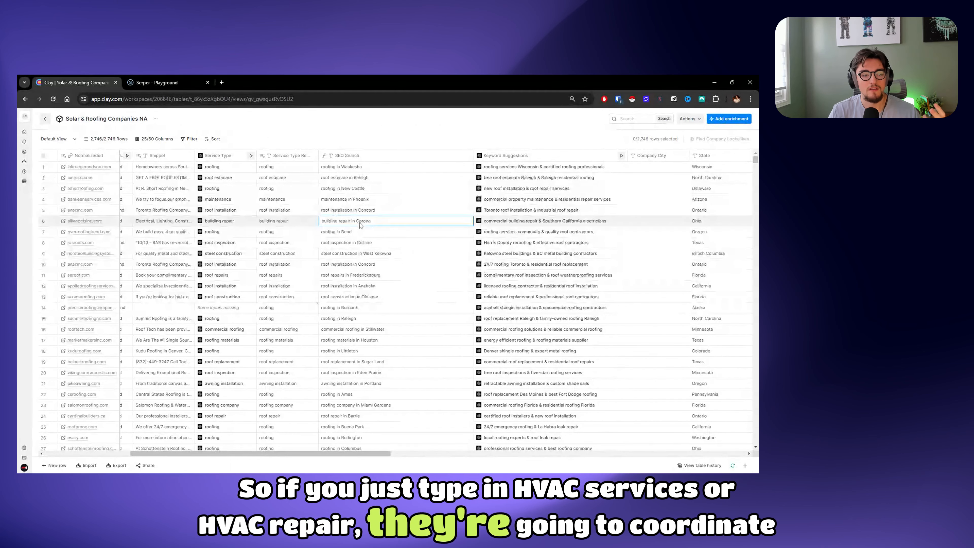
click(369, 216)
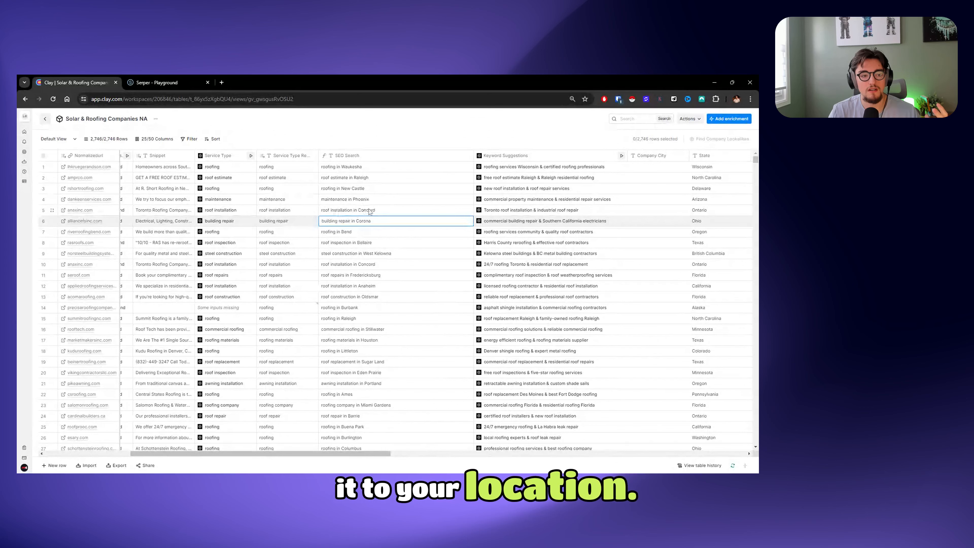
click(371, 200)
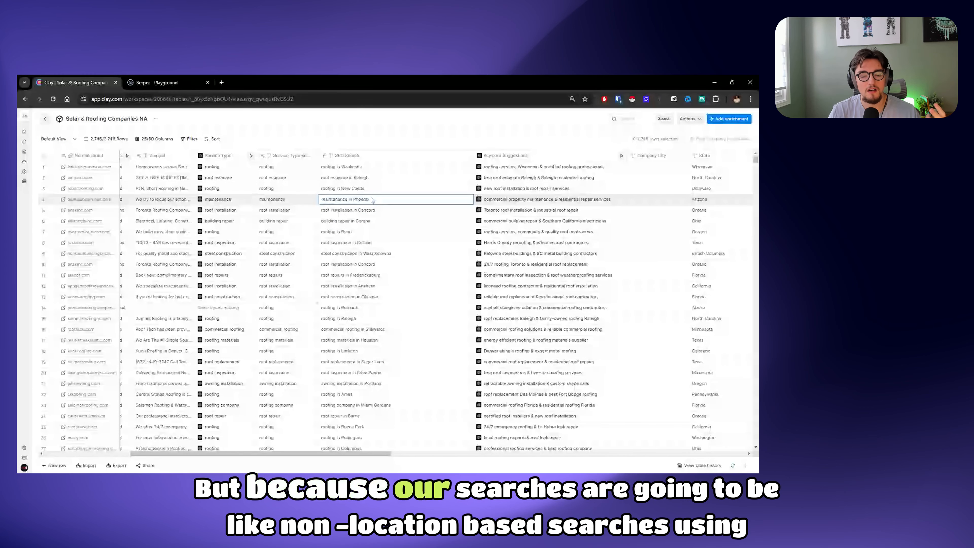
key(Up)
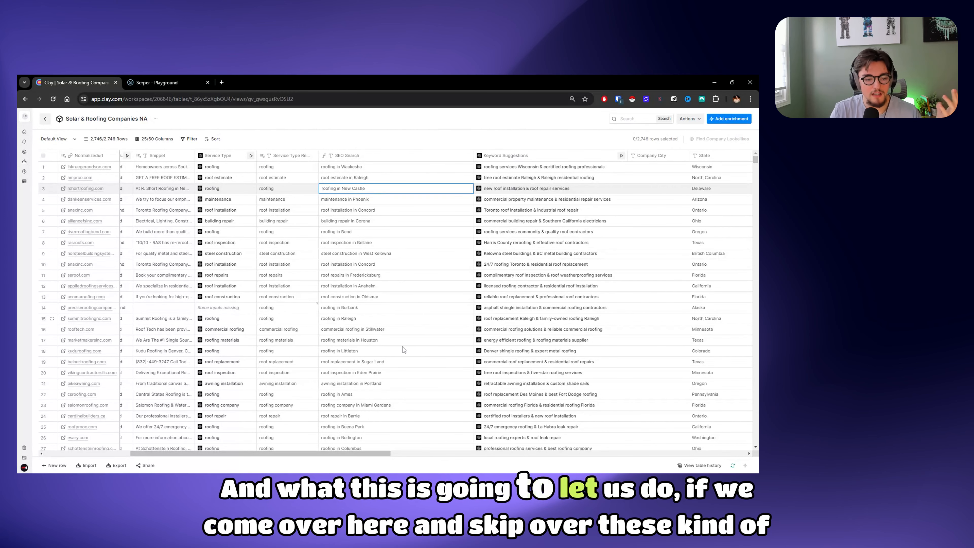
Open the Competitor Search column's settings to review its endpoint and query, with a brief look at the Serper playground.
scroll(295, 212, right, 6)
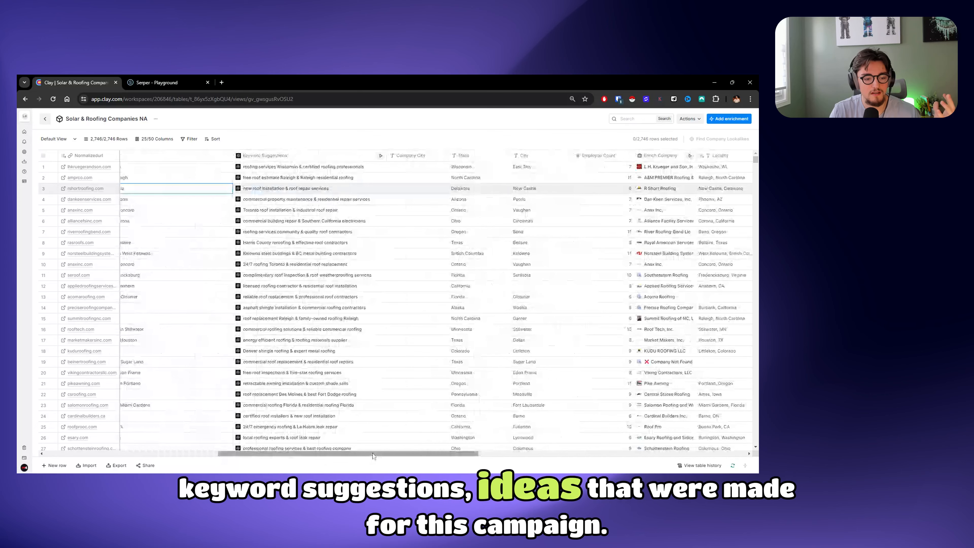
drag(374, 456, 593, 448)
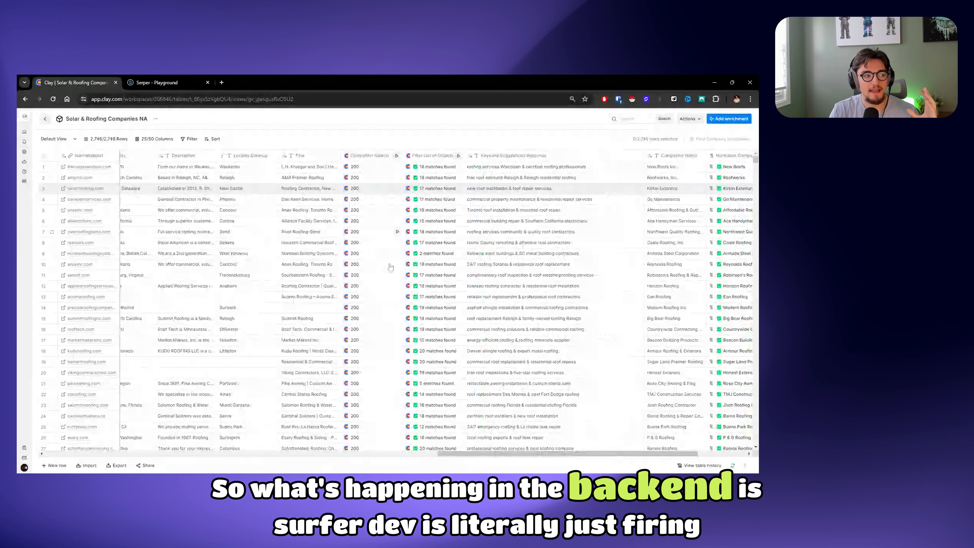
click(155, 82)
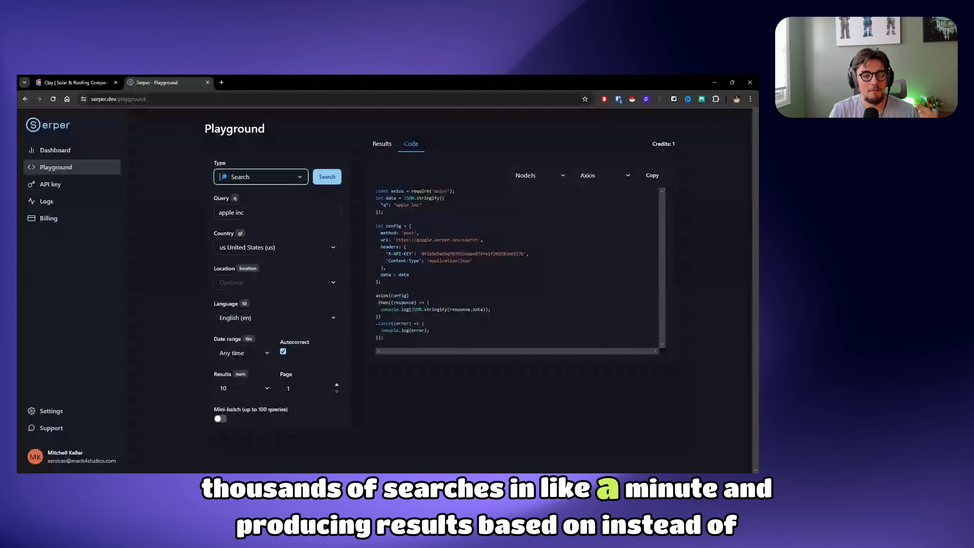
click(86, 82)
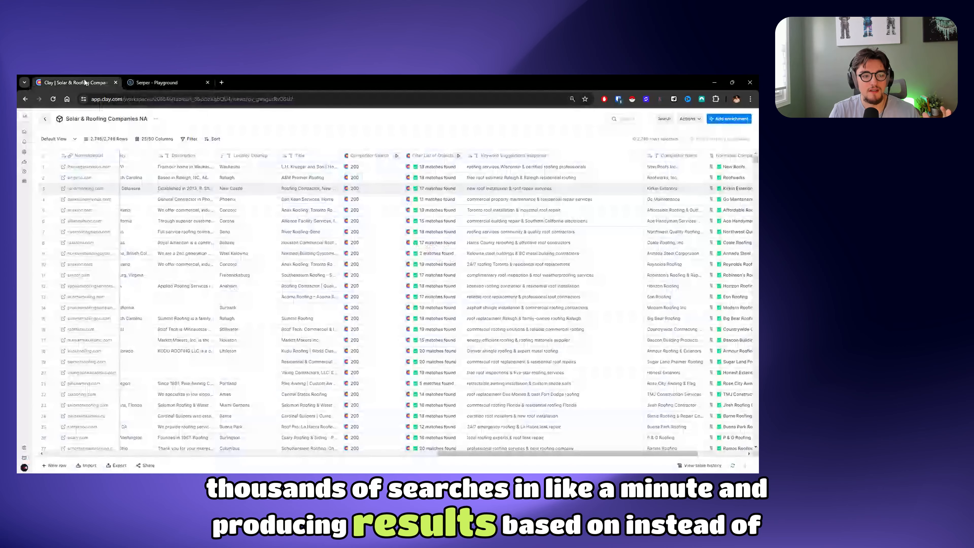
click(365, 155)
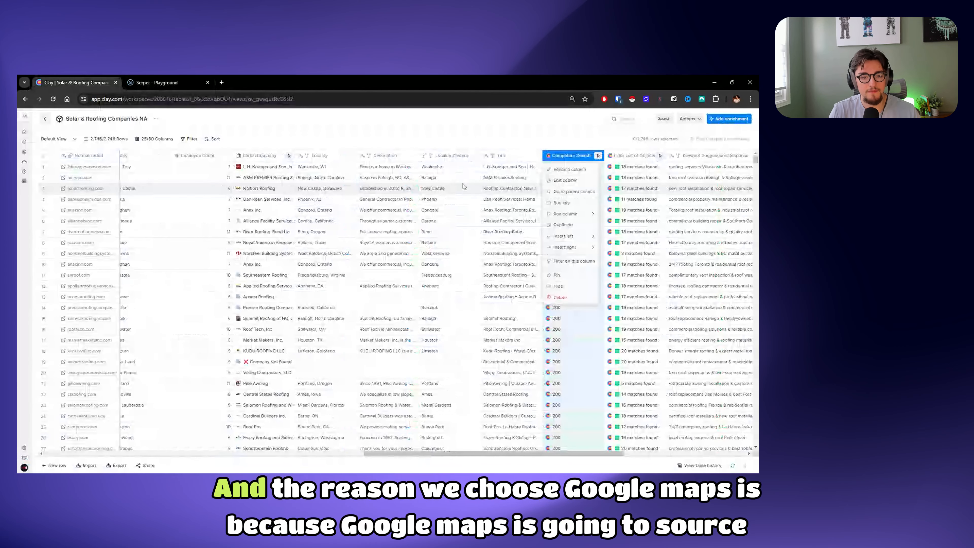
click(565, 180)
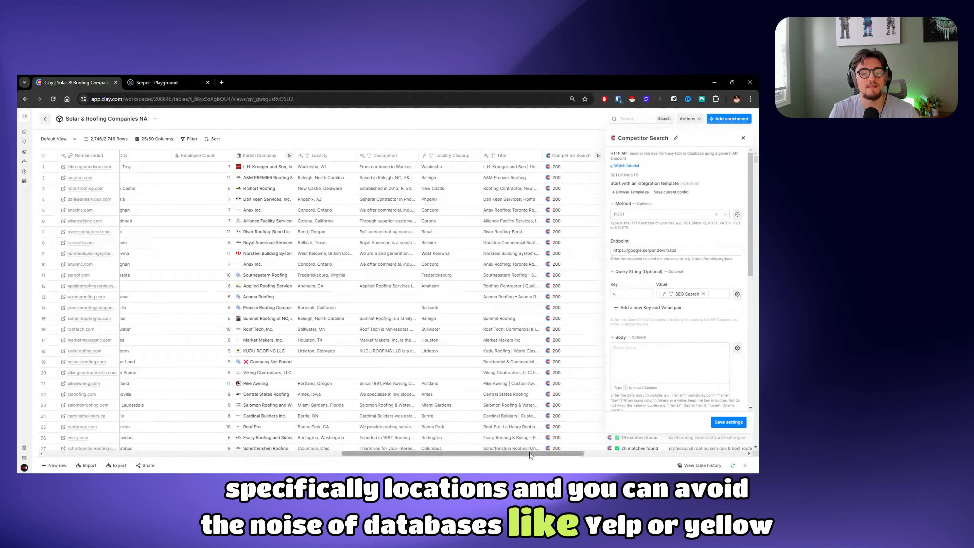
Expand the first row's Filter List of Objects matches, examine entry 1 of the filtered array, and close the cell details.
drag(532, 454, 558, 456)
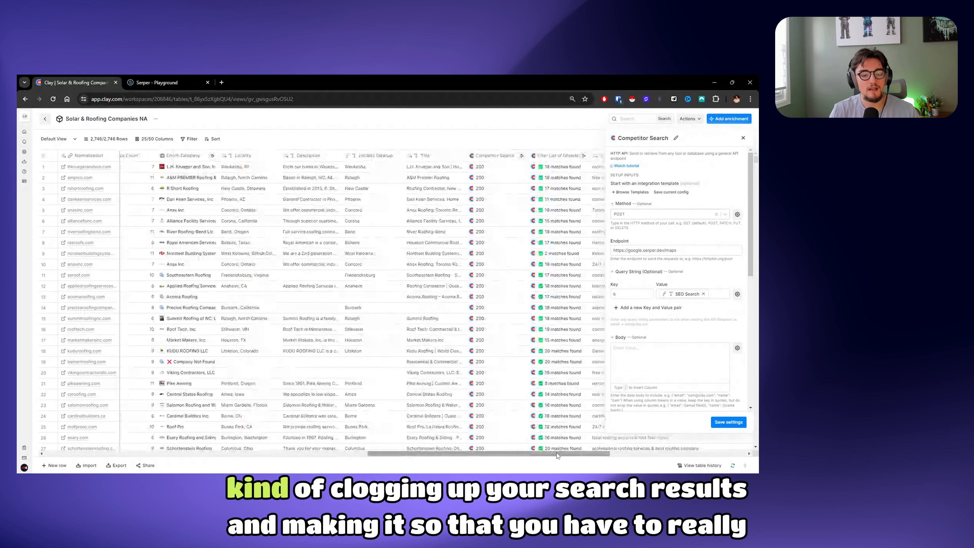
drag(491, 455, 544, 456)
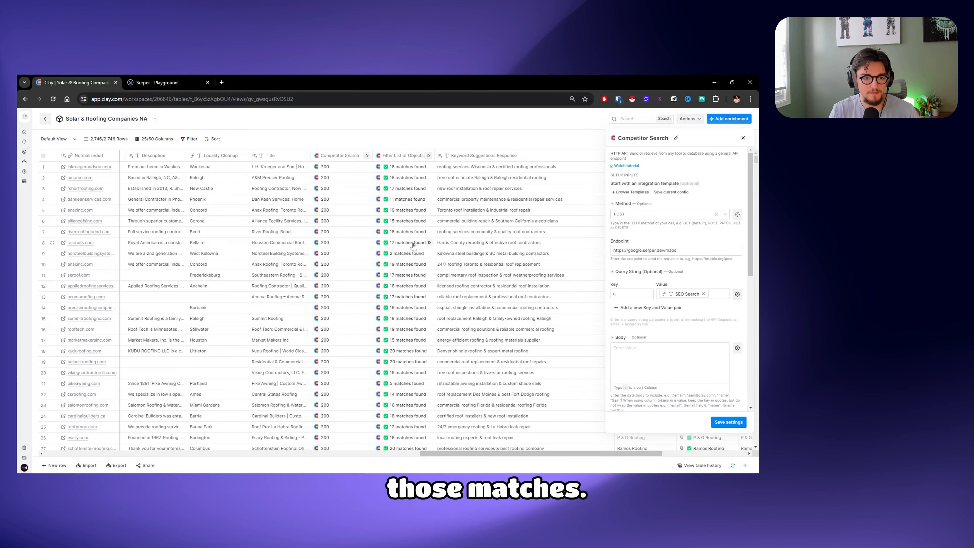
click(414, 169)
click(615, 167)
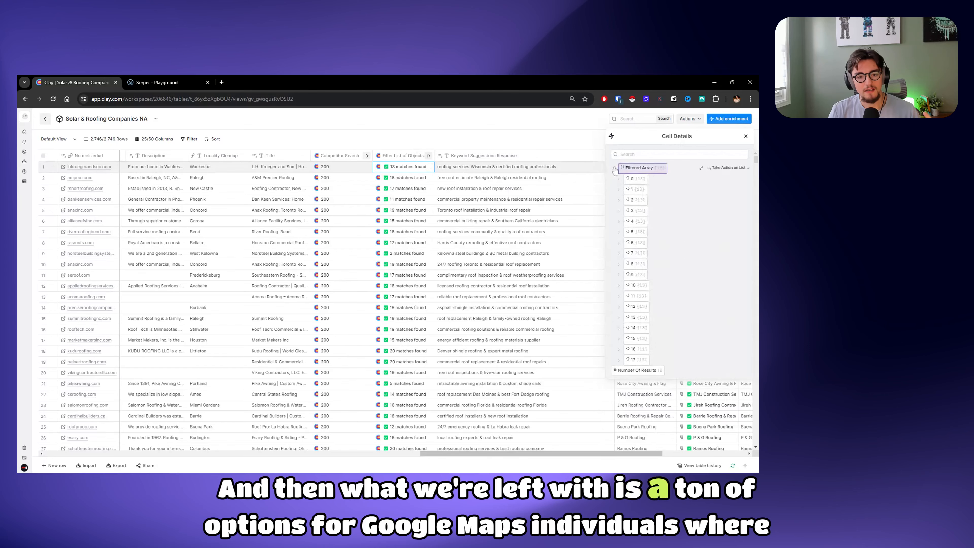
click(619, 189)
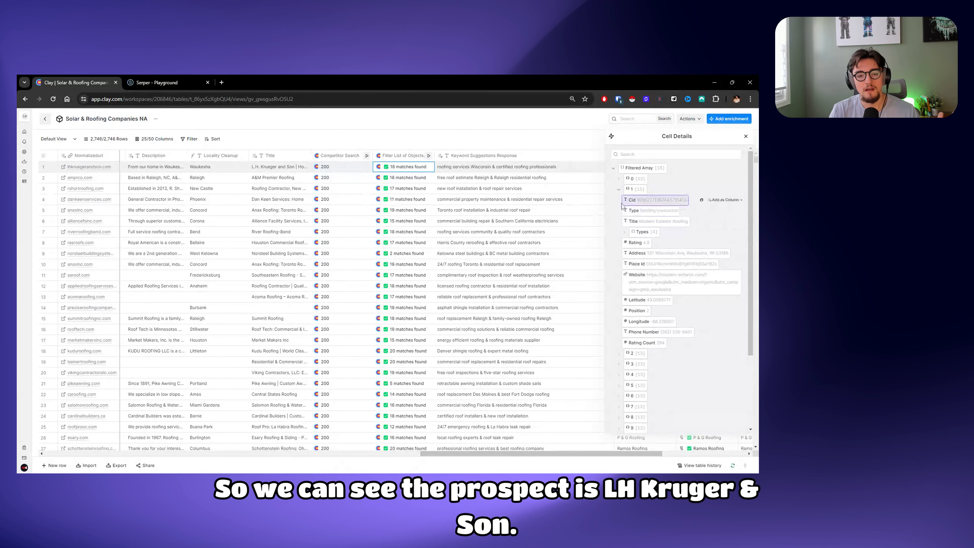
mouse_move(673, 226)
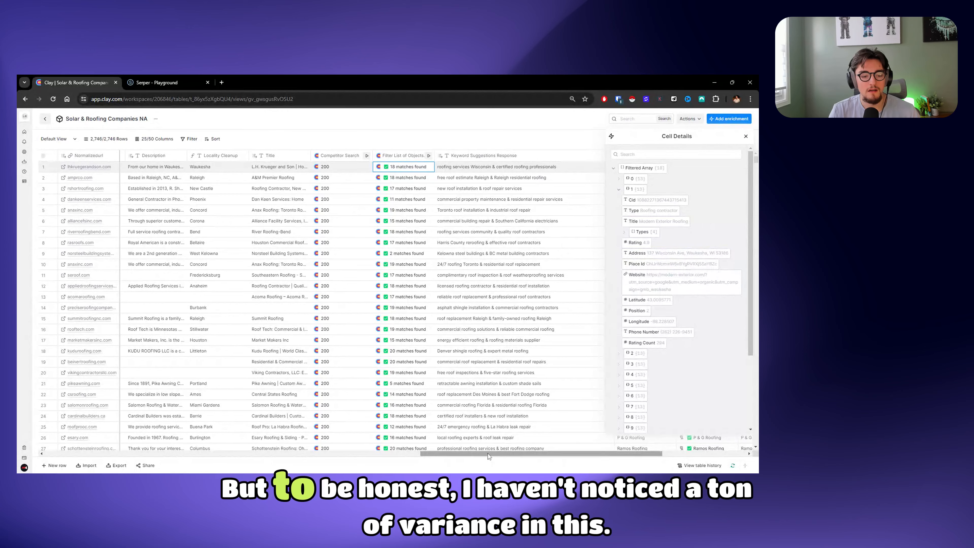
drag(488, 454, 574, 452)
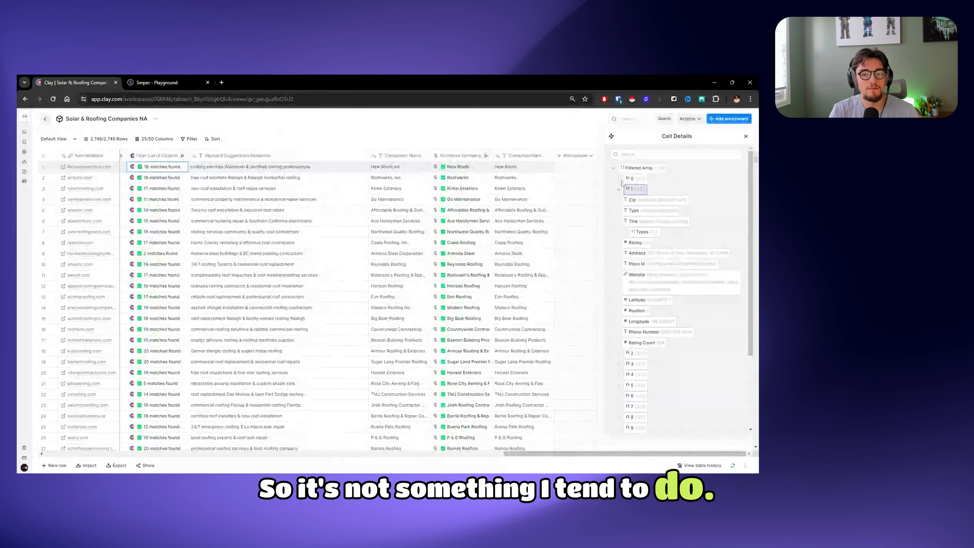
click(745, 137)
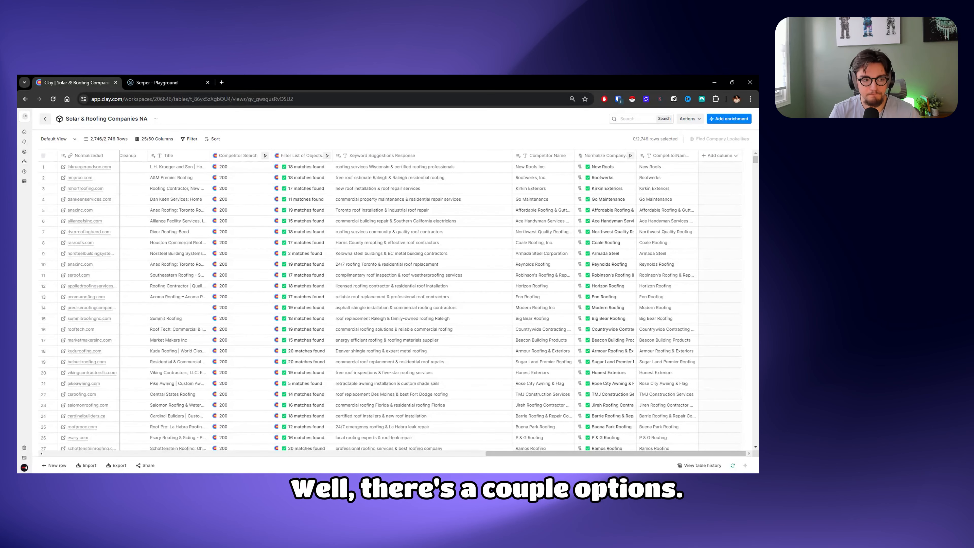
Start adding an enrichment column and search the available enrichments for claygent.
click(720, 155)
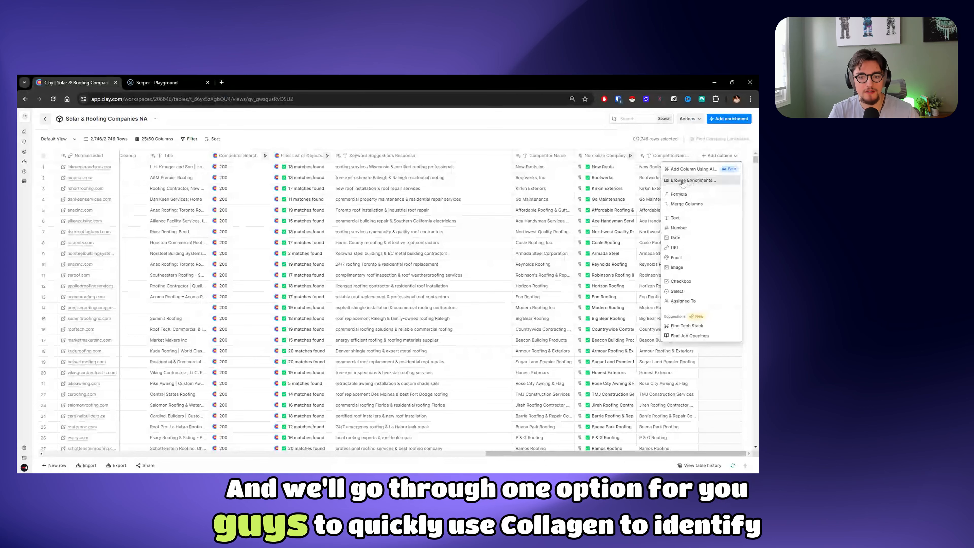
click(693, 180)
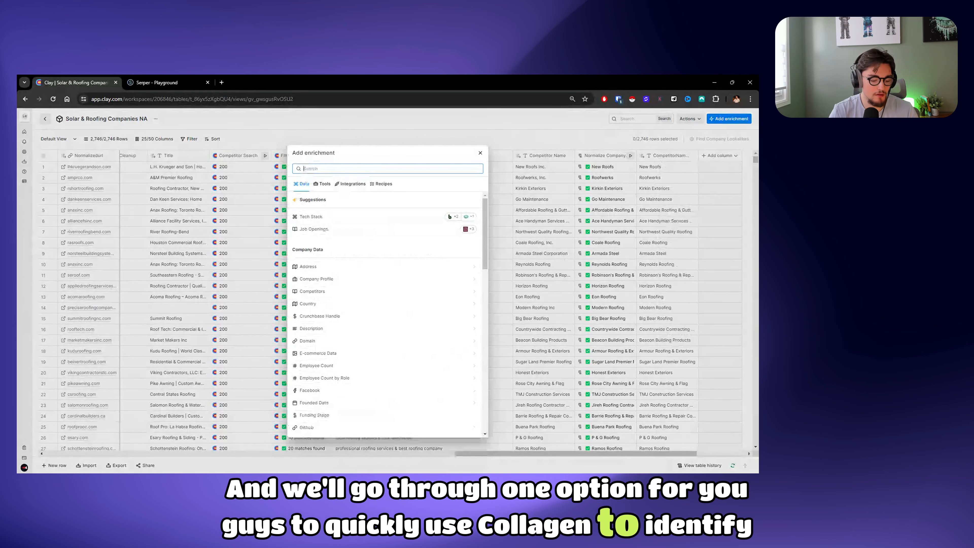
text(claygent)
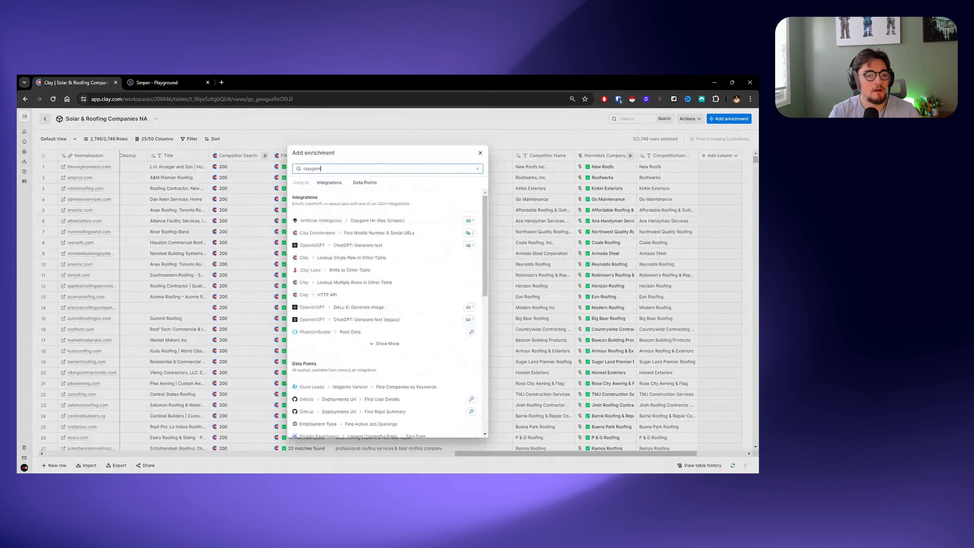